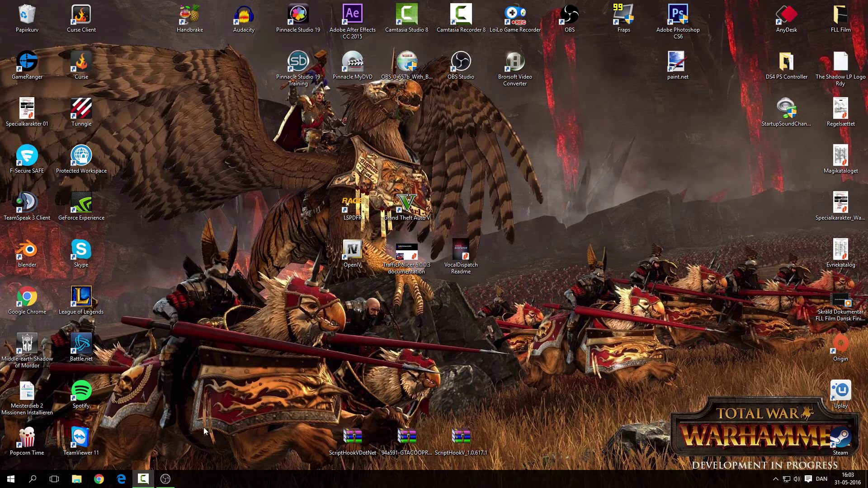
# - Bring the OBS Studio window up from the taskbar
pyautogui.click(170, 478)
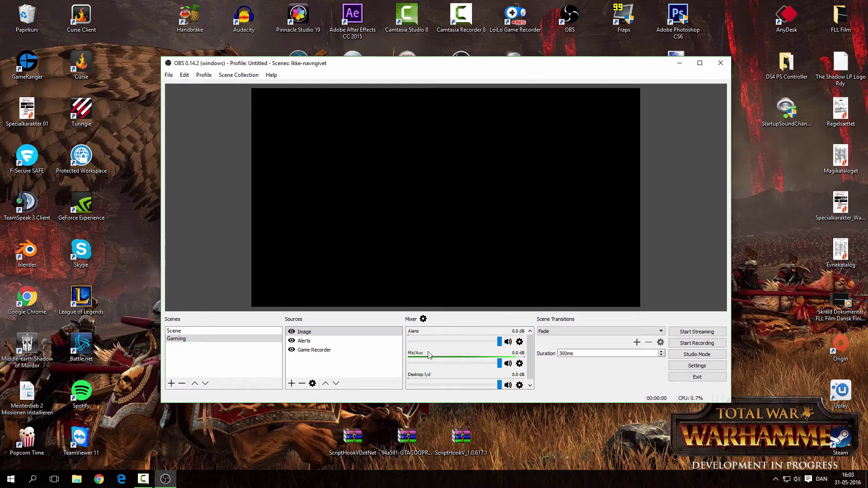
pyautogui.click(307, 348)
pyautogui.click(305, 341)
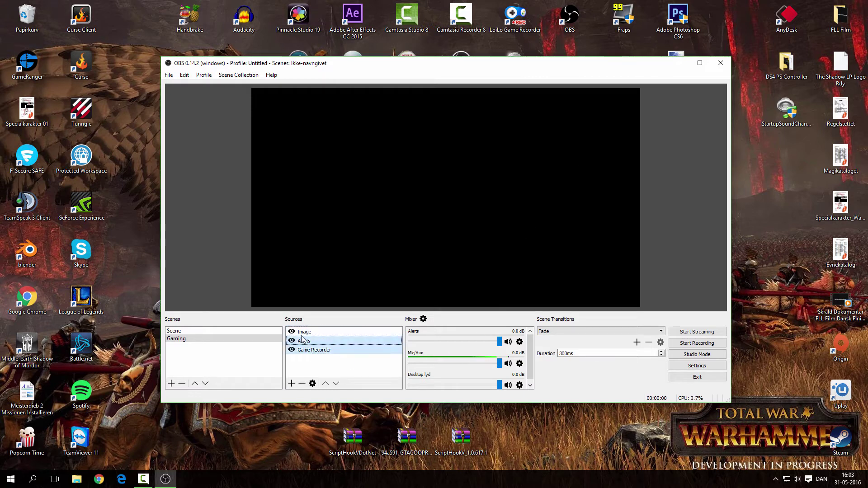
pyautogui.click(302, 332)
pyautogui.click(320, 367)
pyautogui.click(322, 351)
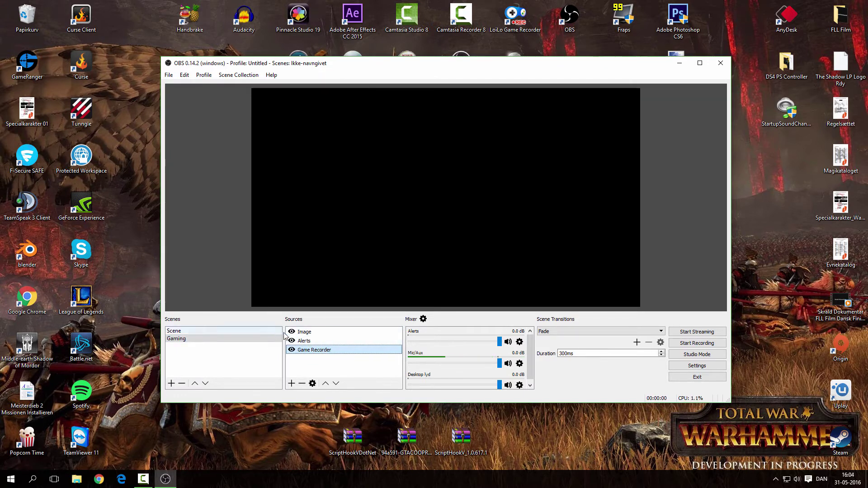
pyautogui.click(316, 333)
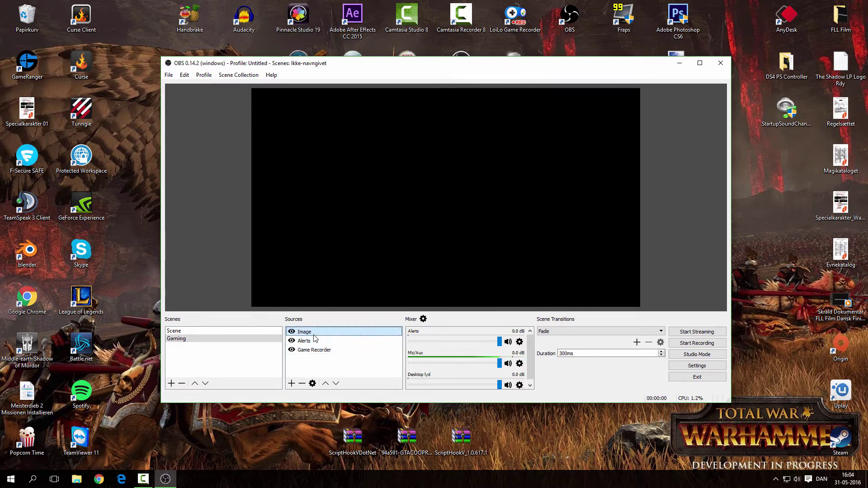
pyautogui.click(315, 342)
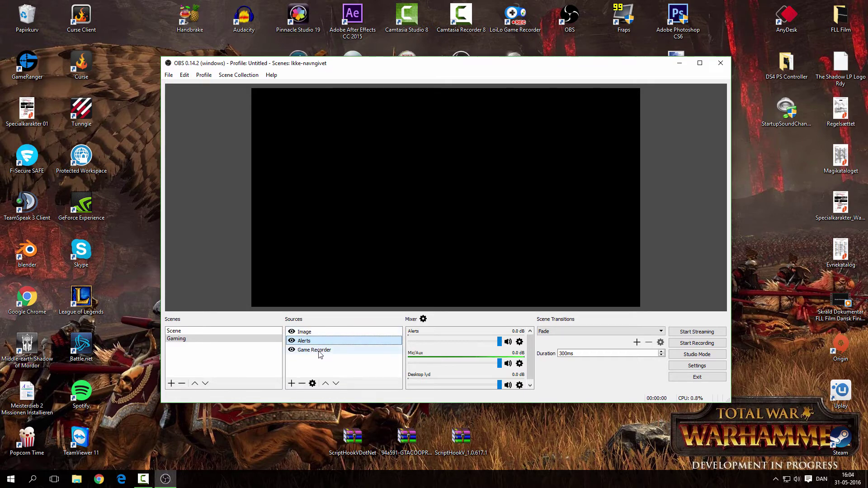
pyautogui.click(319, 352)
pyautogui.click(323, 366)
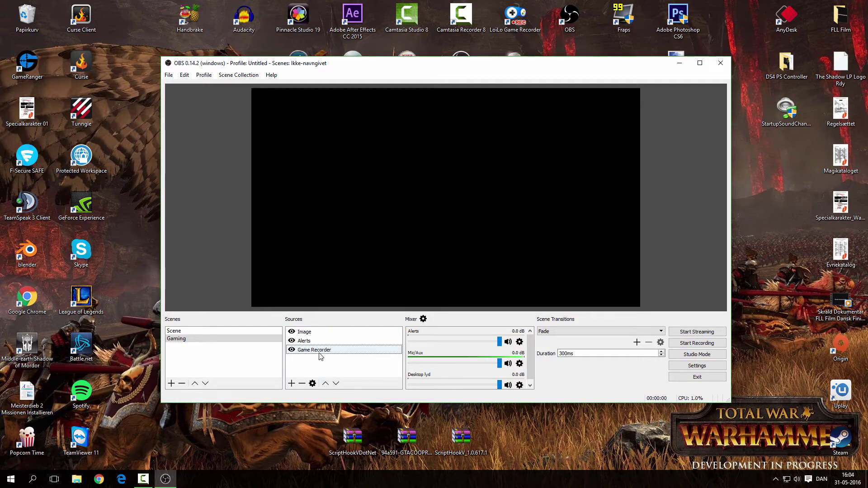
pyautogui.click(319, 353)
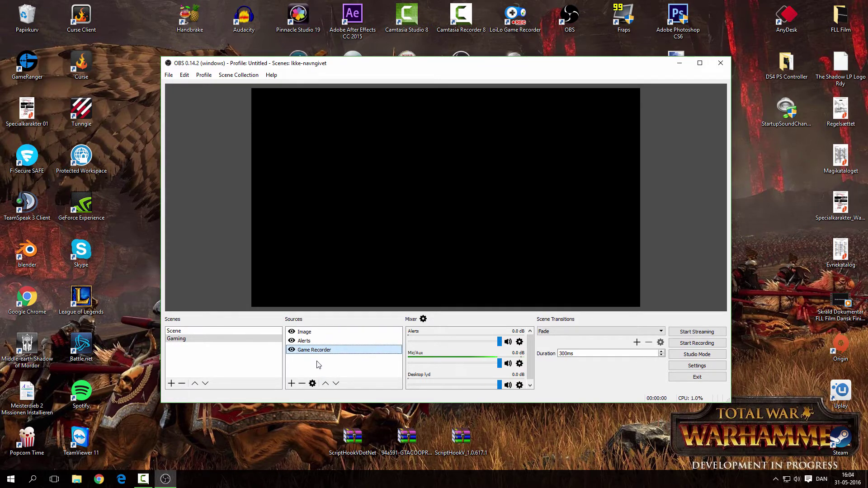
pyautogui.click(326, 361)
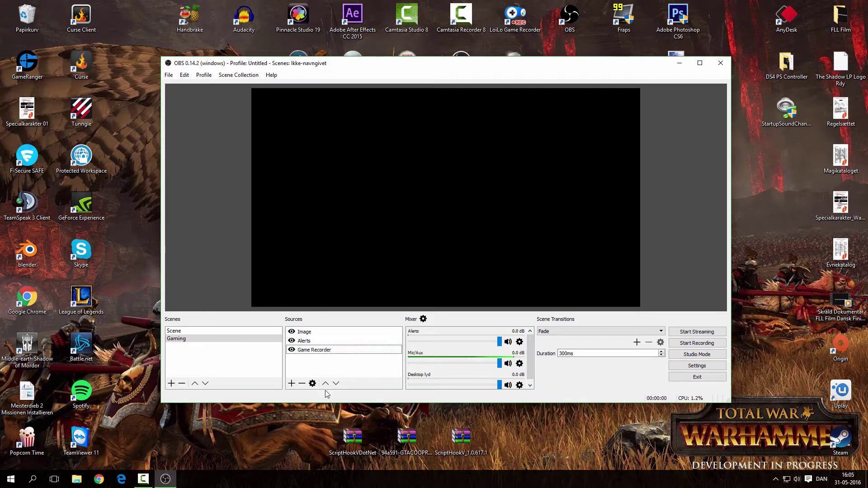
pyautogui.click(334, 352)
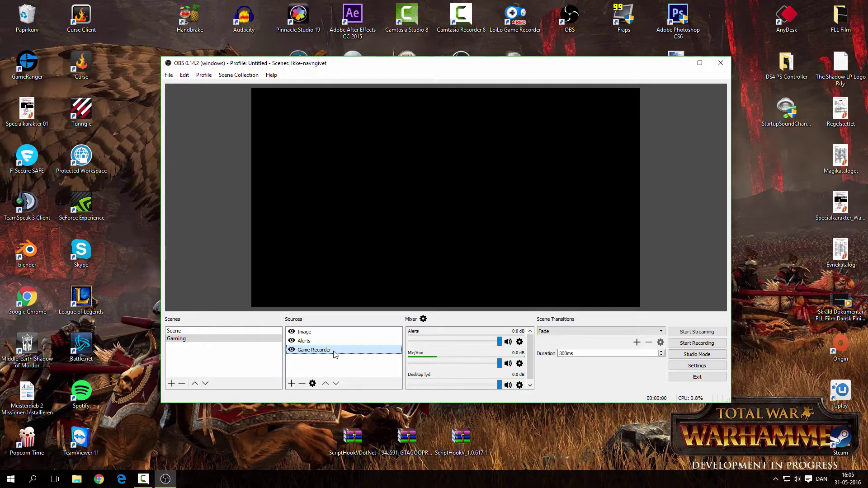
# - Open Settings at the Output page, leaving Output Mode on Simple for now
pyautogui.click(170, 75)
pyautogui.click(198, 110)
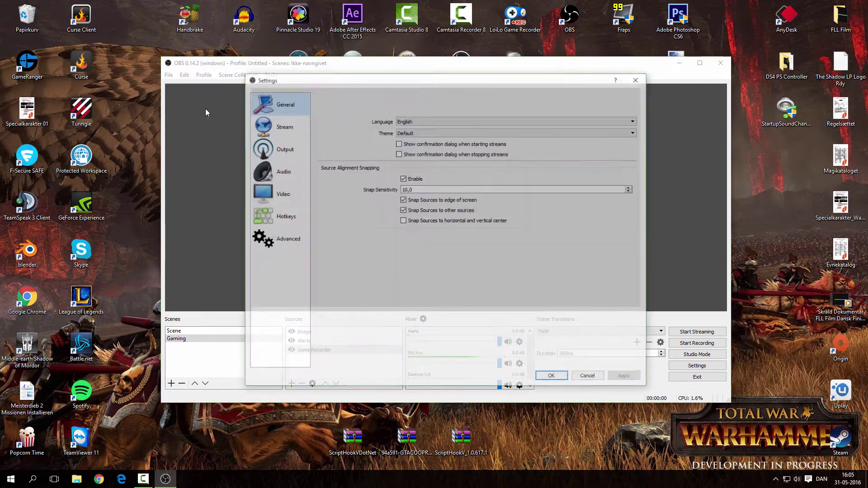
pyautogui.click(283, 149)
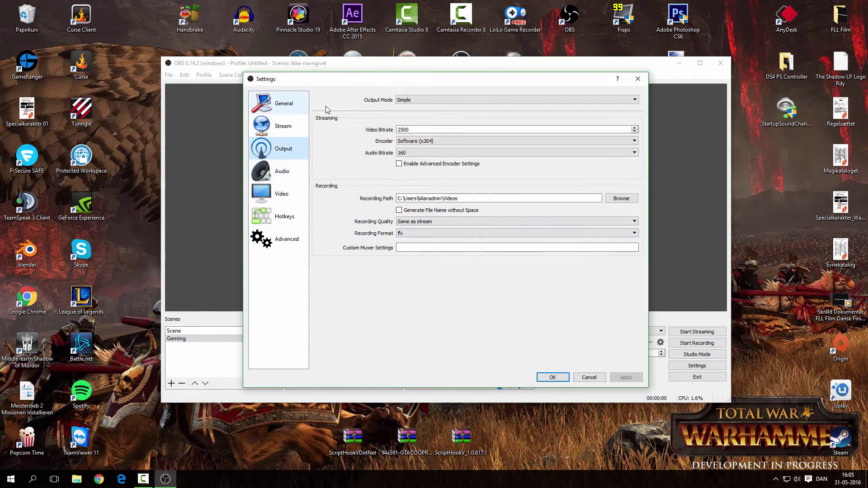
pyautogui.click(409, 100)
pyautogui.click(409, 108)
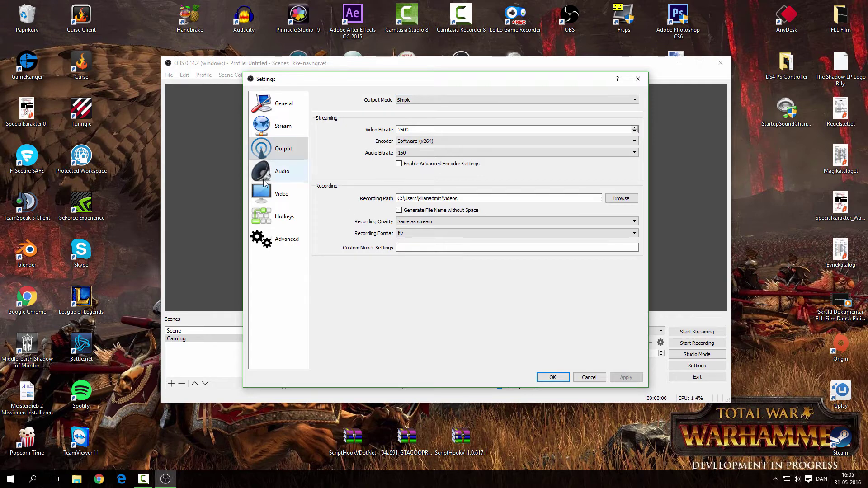
# - Check the Video settings, then return to Output and switch Output Mode to Advanced
pyautogui.click(283, 195)
pyautogui.click(284, 144)
pyautogui.click(281, 193)
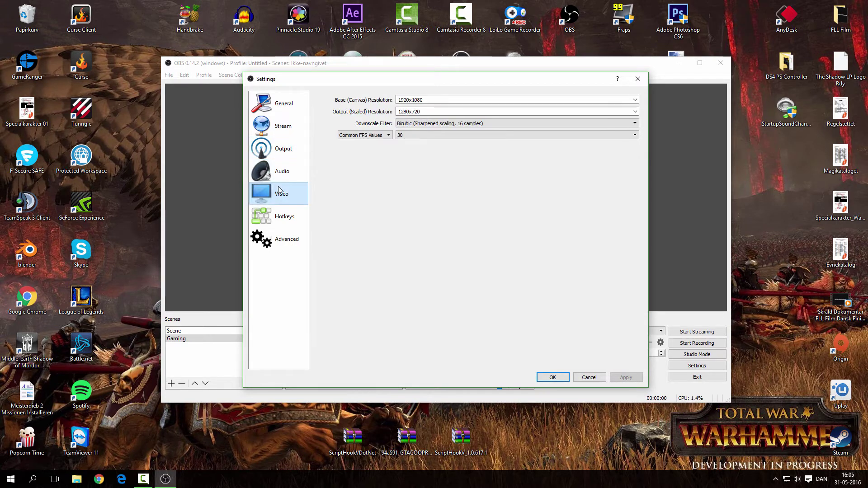
pyautogui.click(283, 149)
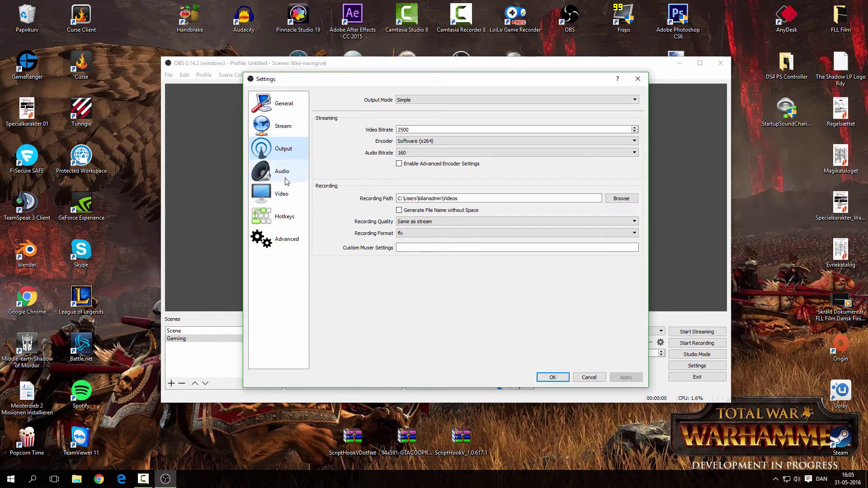
pyautogui.click(421, 100)
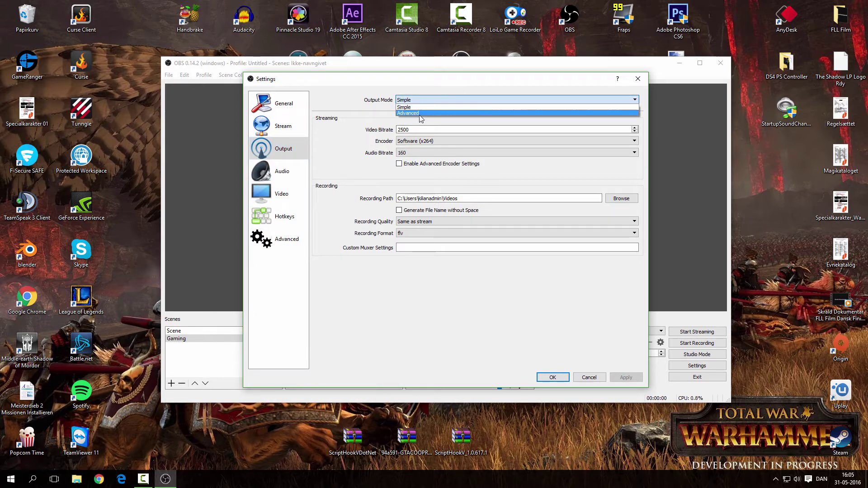
pyautogui.click(419, 114)
# - Set recording encoder to x264 with bitrate 8000, apply, and close Settings
pyautogui.click(360, 120)
pyautogui.click(424, 195)
pyautogui.click(425, 215)
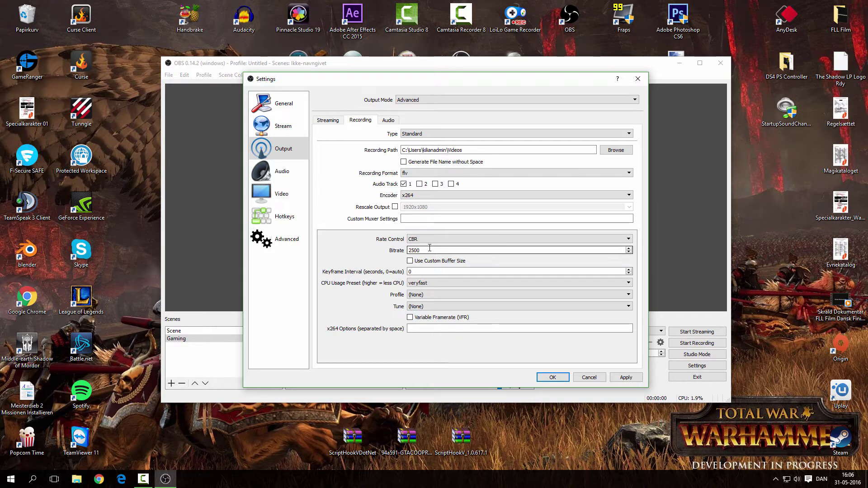
pyautogui.moveTo(430, 250); pyautogui.dragTo(375, 236)
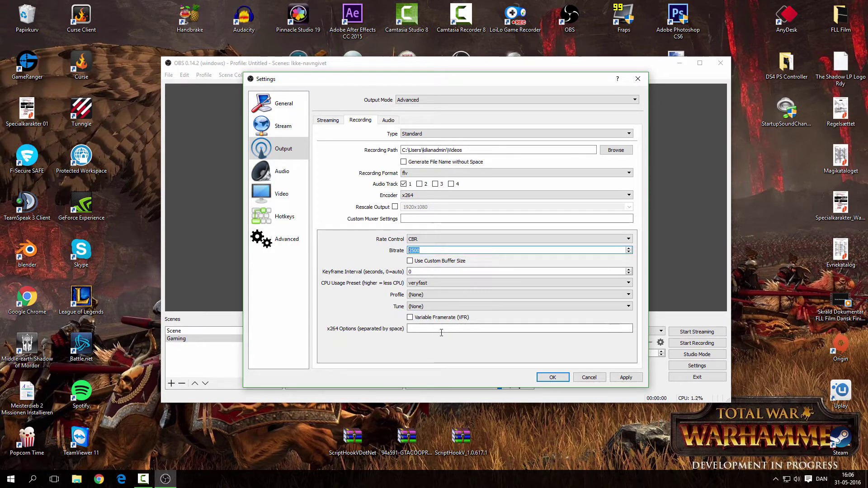
pyautogui.write('8000')
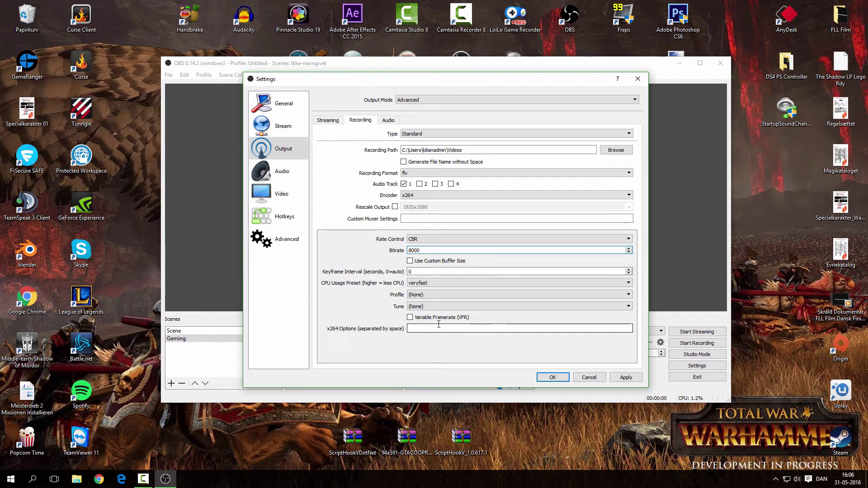
pyautogui.click(626, 378)
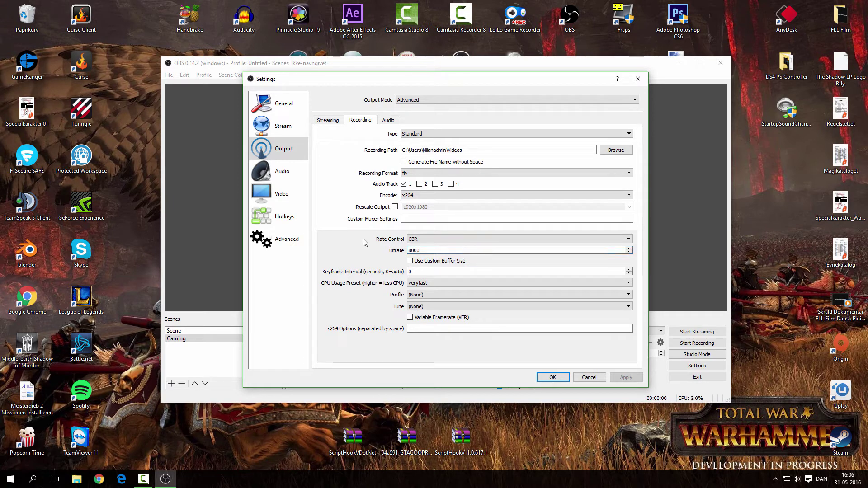
pyautogui.click(553, 377)
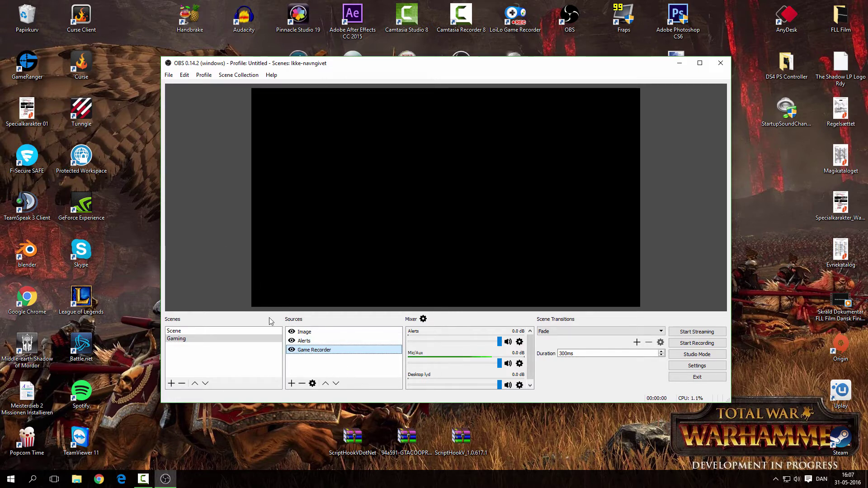
# - Move the Game Recorder source to the top of the Gaming scene's source list
pyautogui.rightClick(314, 353)
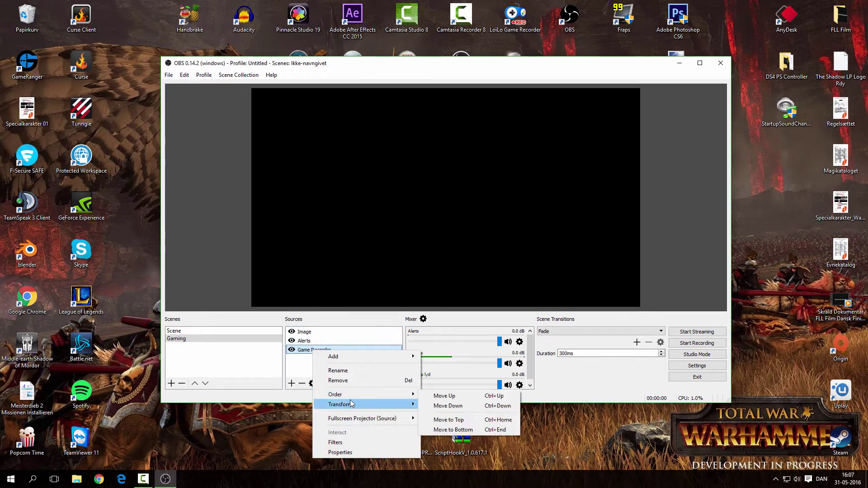
pyautogui.moveTo(353, 396)
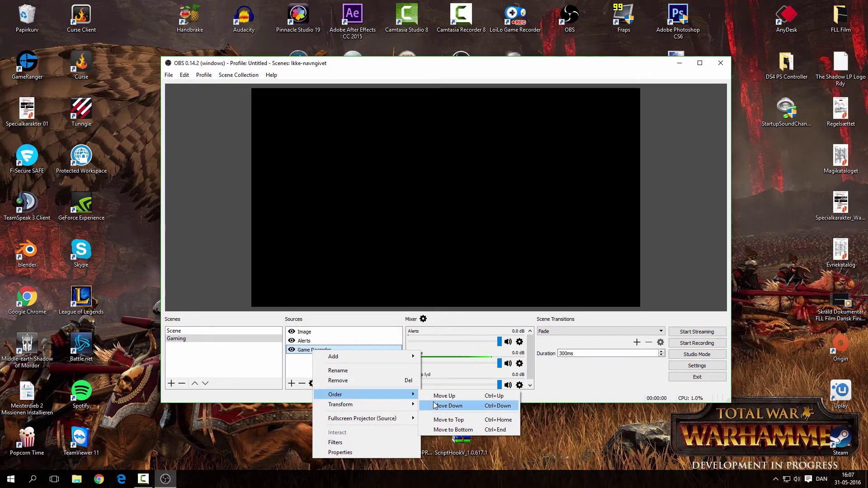
pyautogui.click(452, 422)
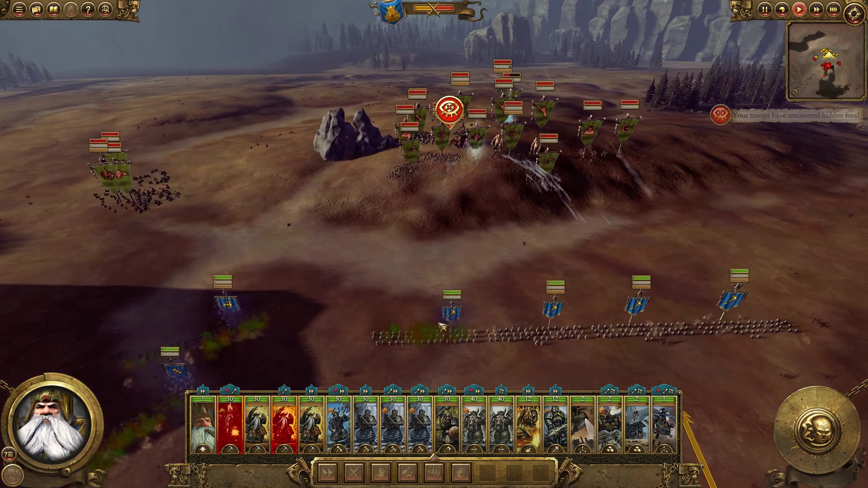
# - Select the dwarf units across the battle line and place them in a new formation
pyautogui.moveTo(376, 238); pyautogui.dragTo(452, 316)
pyautogui.keyDown('ctrl'); pyautogui.click(548, 350); pyautogui.keyUp('ctrl')
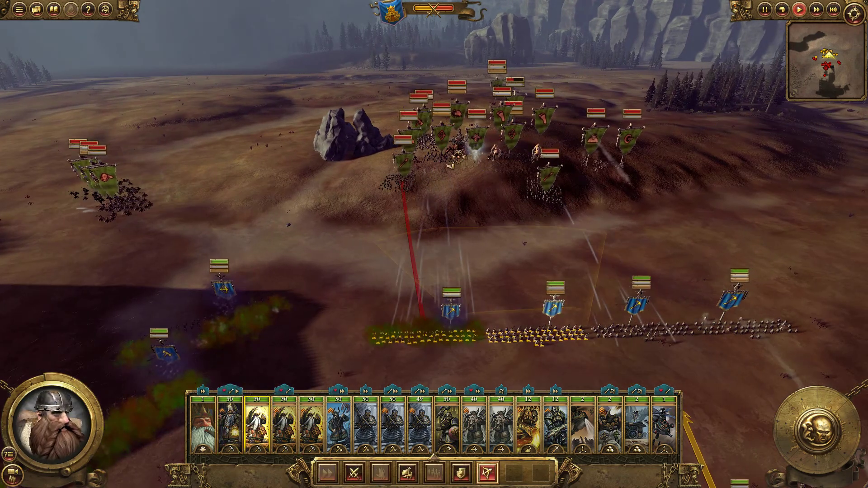
pyautogui.moveTo(685, 316); pyautogui.dragTo(577, 240)
pyautogui.moveTo(626, 333); pyautogui.dragTo(692, 276)
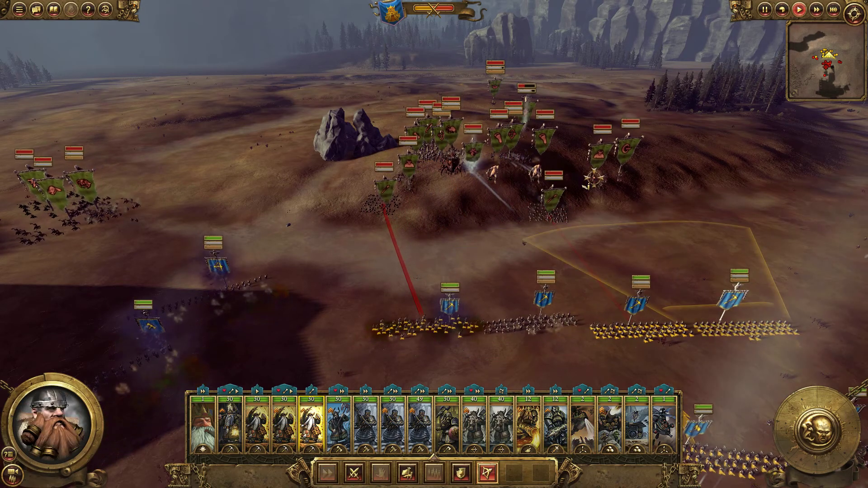
pyautogui.scroll(-5, 678, 292)
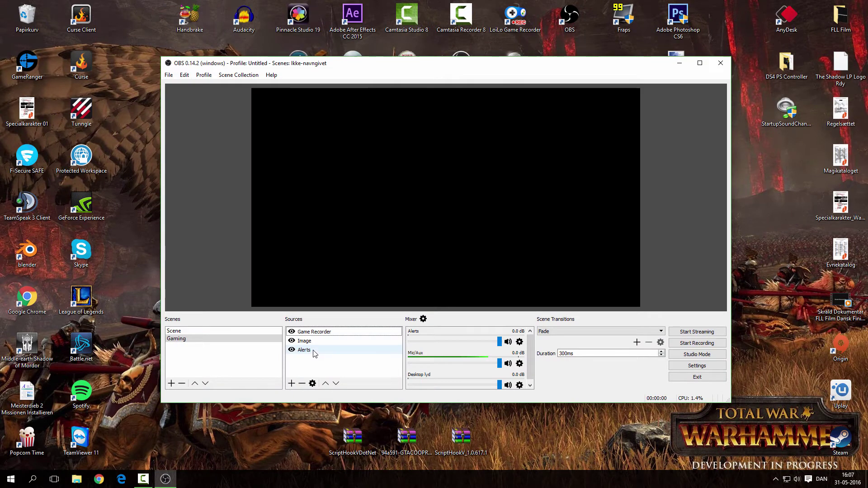
# - Remove the Alerts source from the Gaming scene and confirm the removal
pyautogui.click(311, 351)
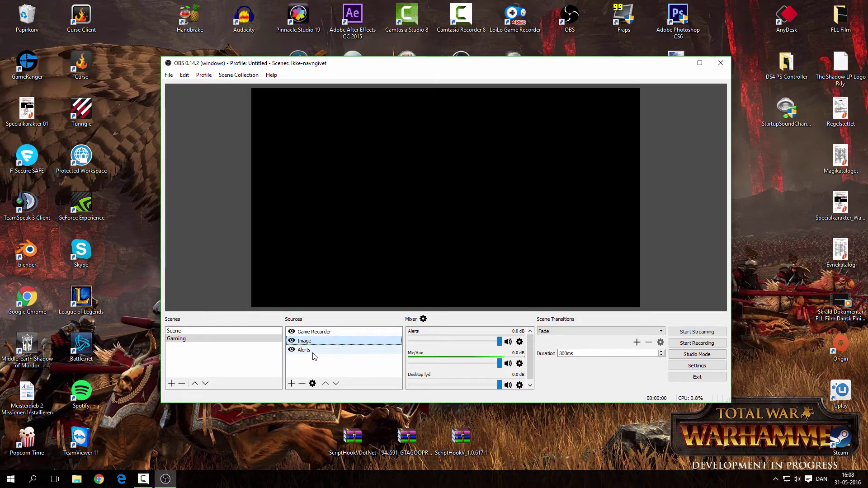
pyautogui.click(302, 343)
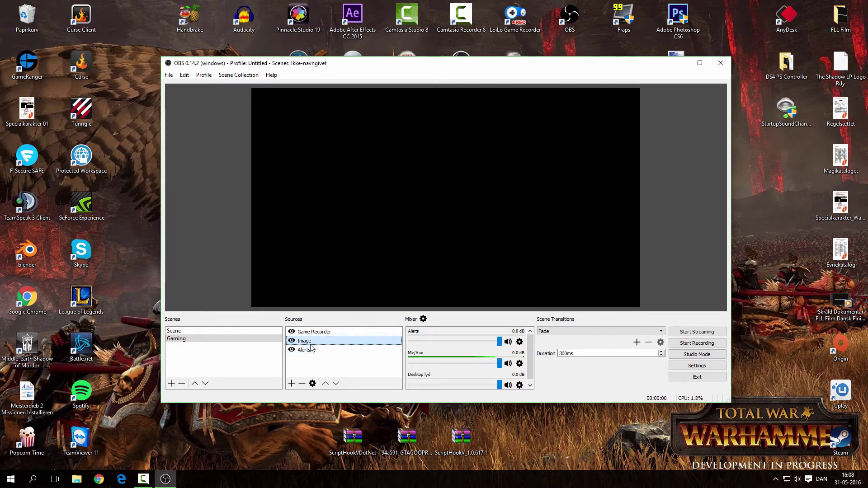
pyautogui.click(311, 350)
pyautogui.rightClick(311, 352)
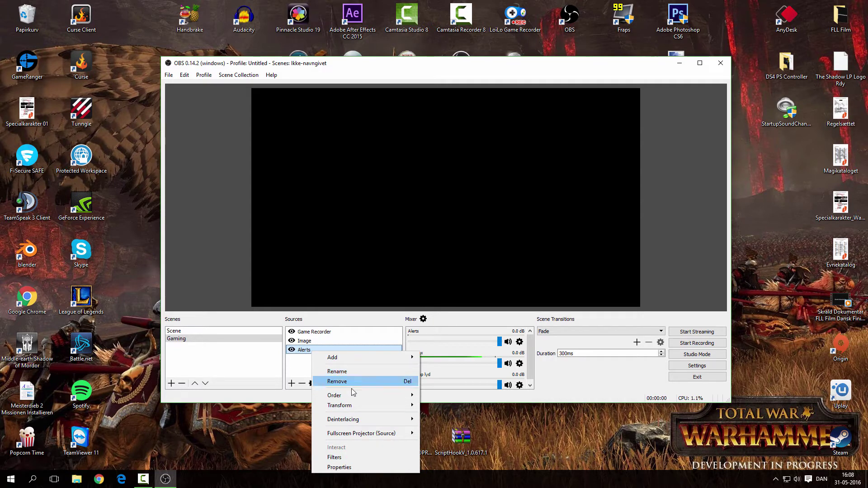
pyautogui.click(311, 351)
pyautogui.press('Delete')
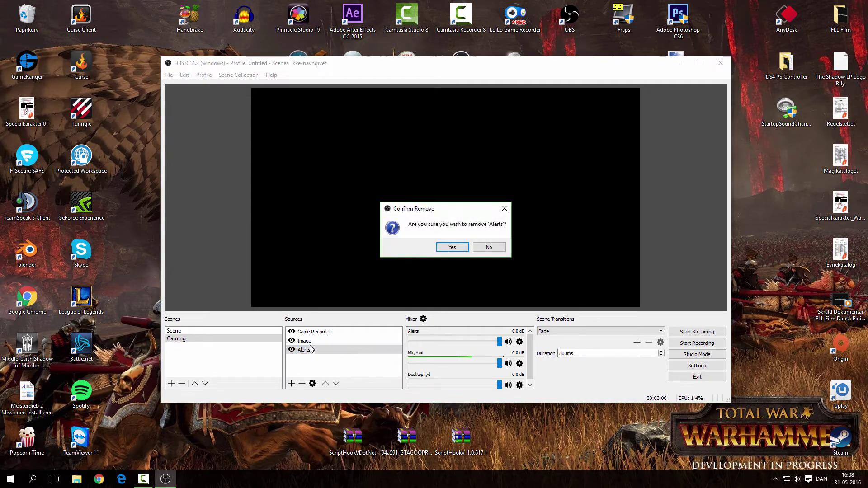
pyautogui.click(452, 246)
# - Delete the Image source with confirmation, leaving Game Recorder selected
pyautogui.press('Delete')
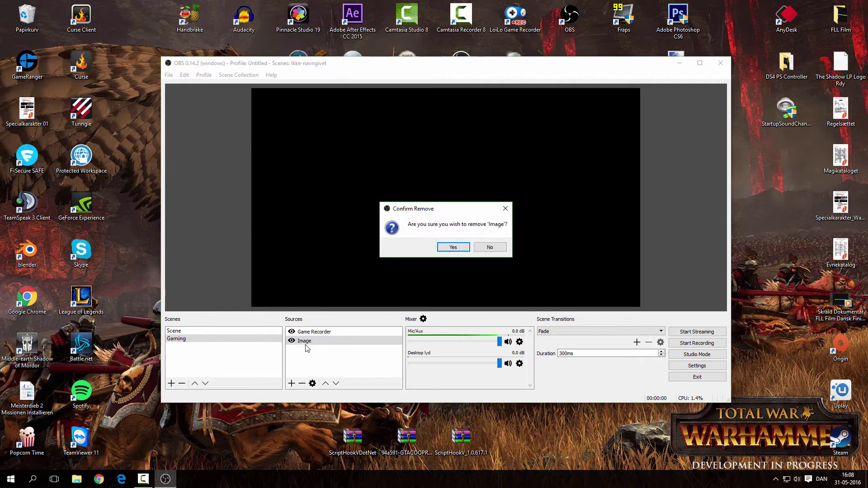
pyautogui.press('Return')
pyautogui.click(316, 335)
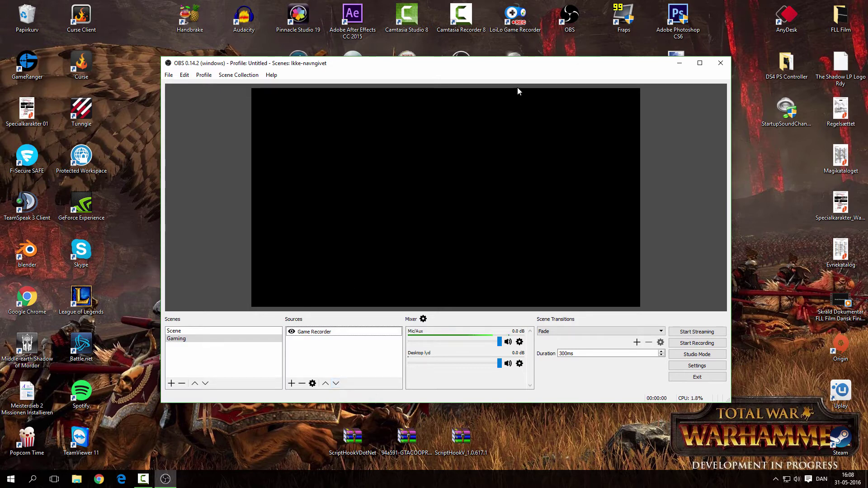
# - Refocus OBS and dismiss the Sources add menu without adding anything
pyautogui.click(587, 9)
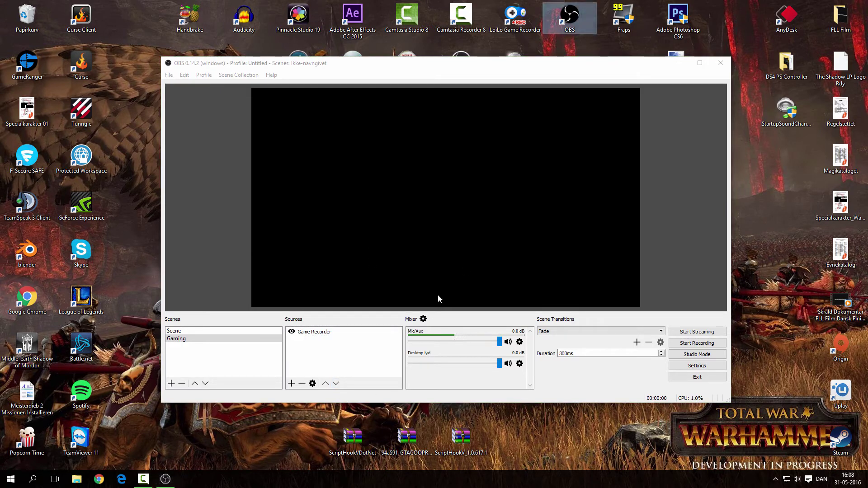
pyautogui.click(348, 353)
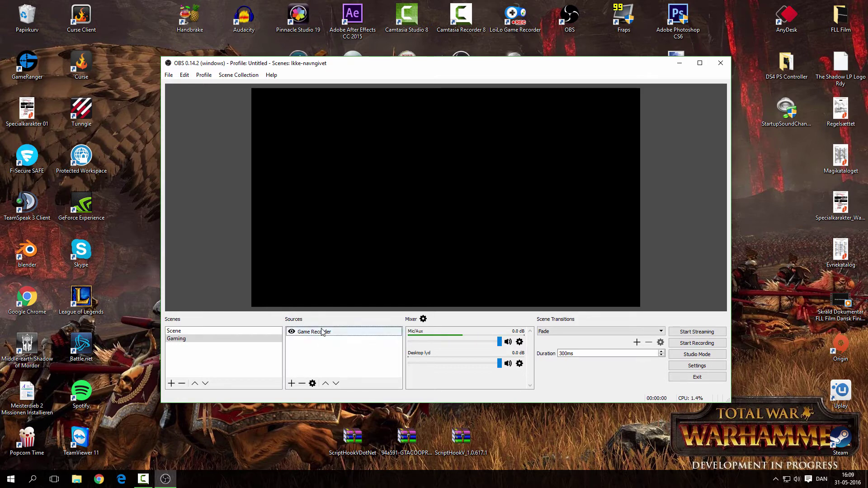
pyautogui.rightClick(320, 346)
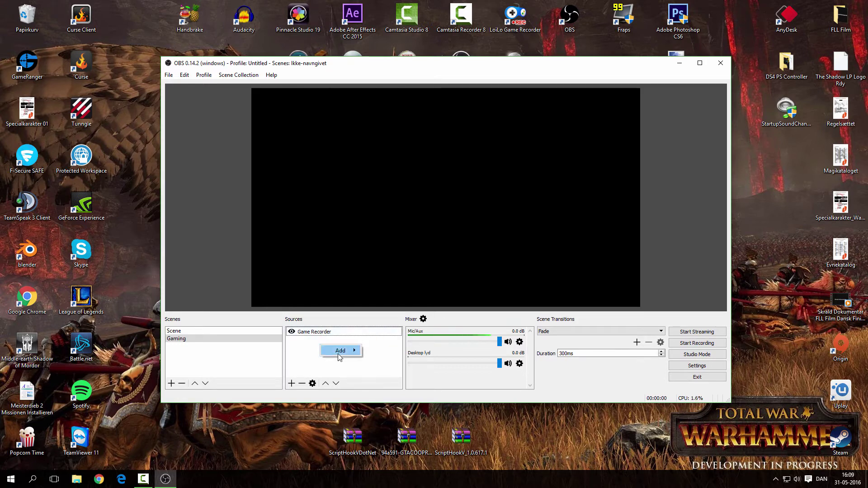
pyautogui.moveTo(338, 354)
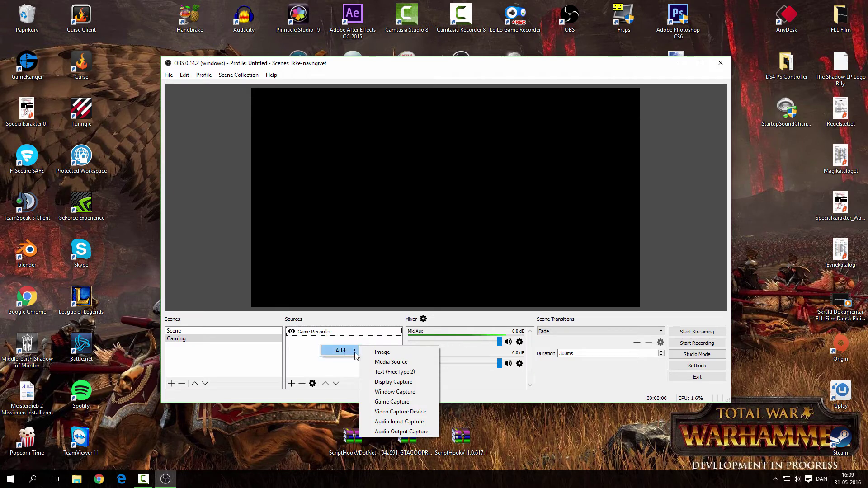
pyautogui.click(302, 347)
# - Delete the Game Recorder source and confirm the removal
pyautogui.click(305, 333)
pyautogui.press('Delete')
pyautogui.press('Return')
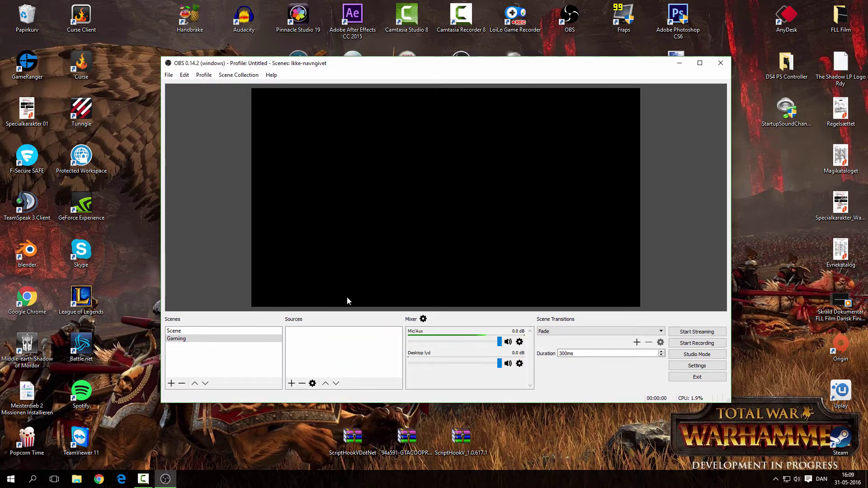
pyautogui.rightClick(314, 337)
pyautogui.moveTo(323, 339)
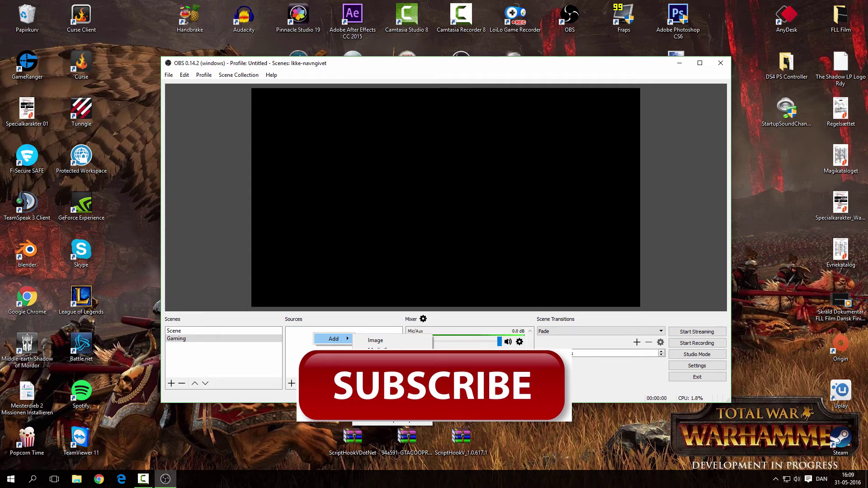
pyautogui.press('Escape')
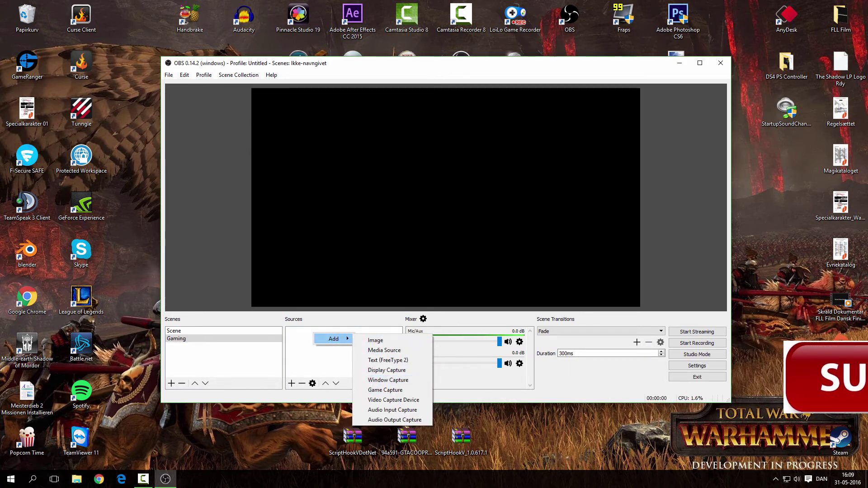
pyautogui.press('Escape')
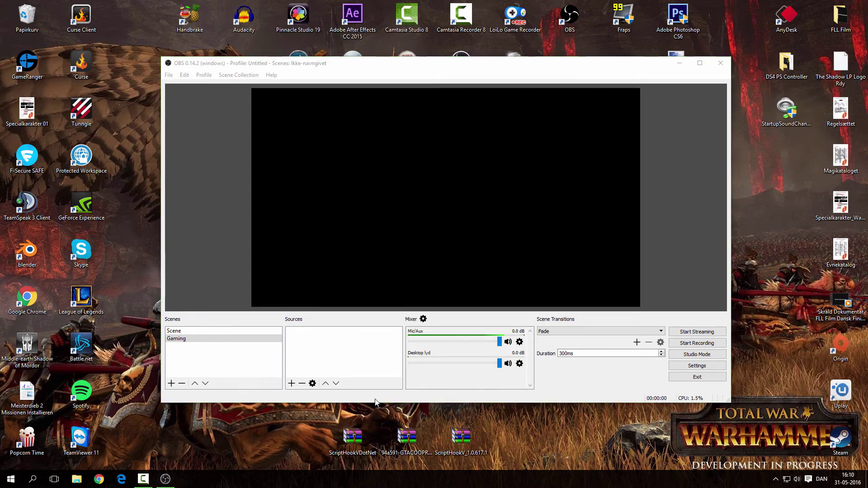
# - Add a Game Capture source with its default name and default properties
pyautogui.rightClick(309, 340)
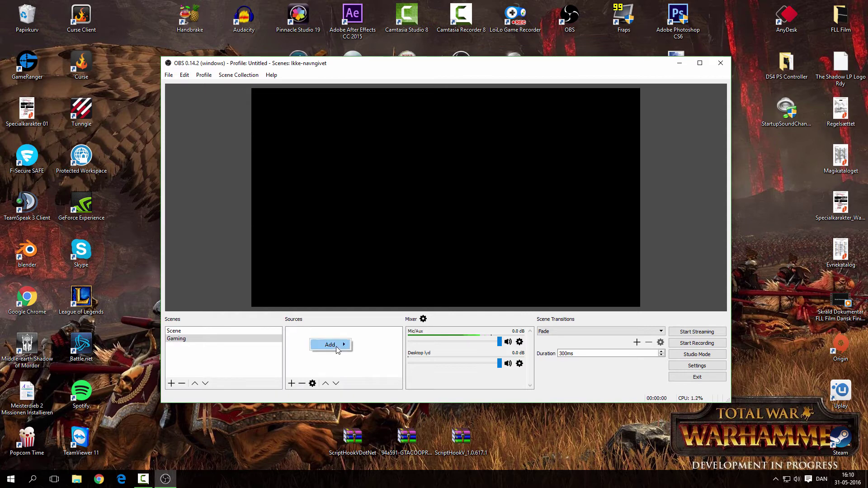
pyautogui.moveTo(338, 346)
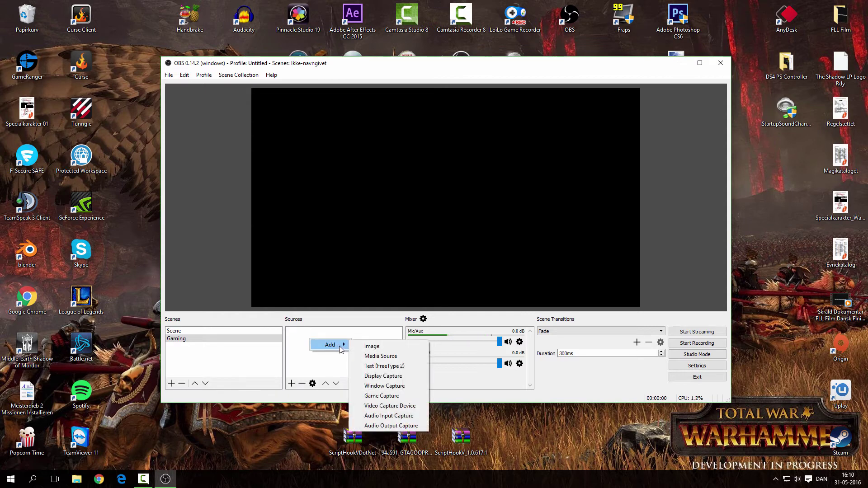
pyautogui.click(387, 396)
pyautogui.press('Return')
pyautogui.click(549, 358)
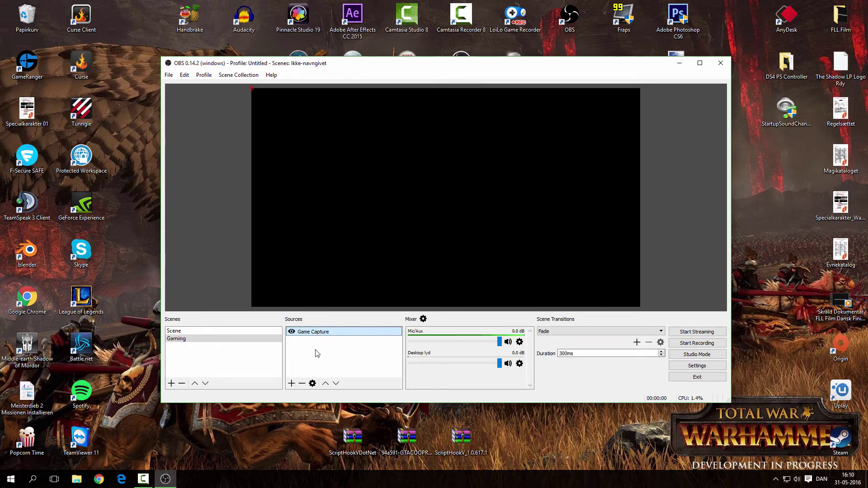
pyautogui.click(314, 353)
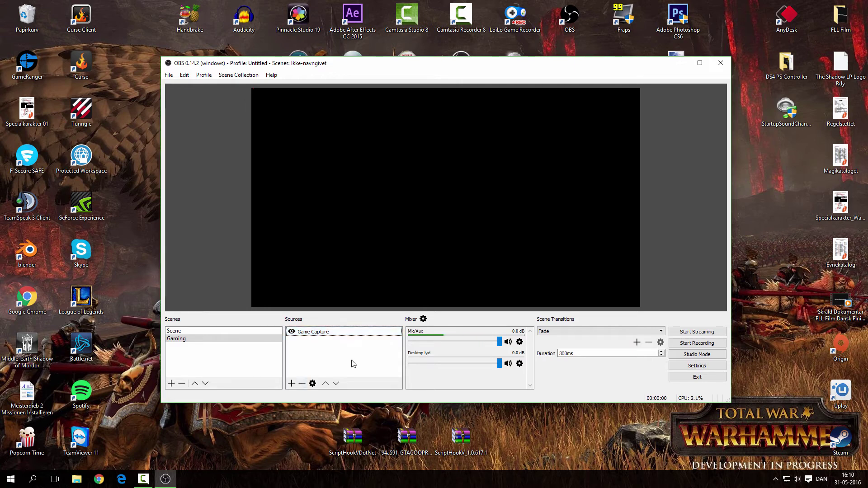